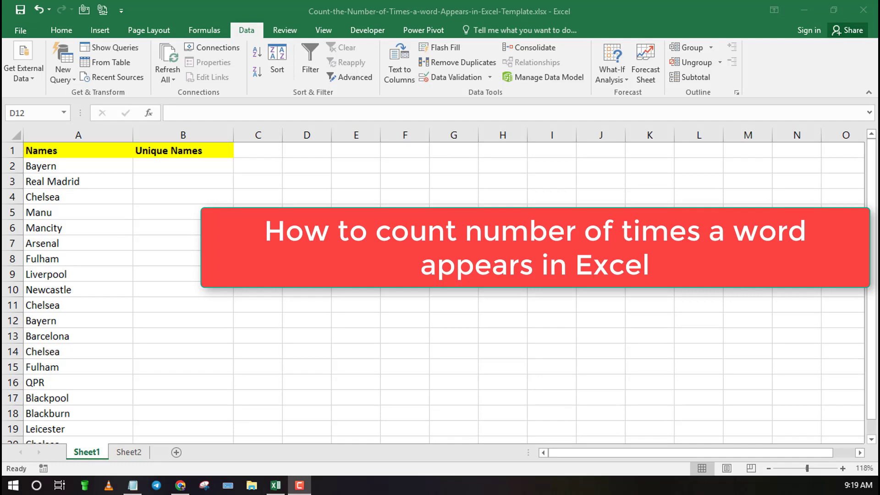
- Select the club names in A2:A20 and go to the Data tab's filter tools
{"action": "left_click", "coordinate": [275, 485]}
{"action": "left_click", "coordinate": [355, 206]}
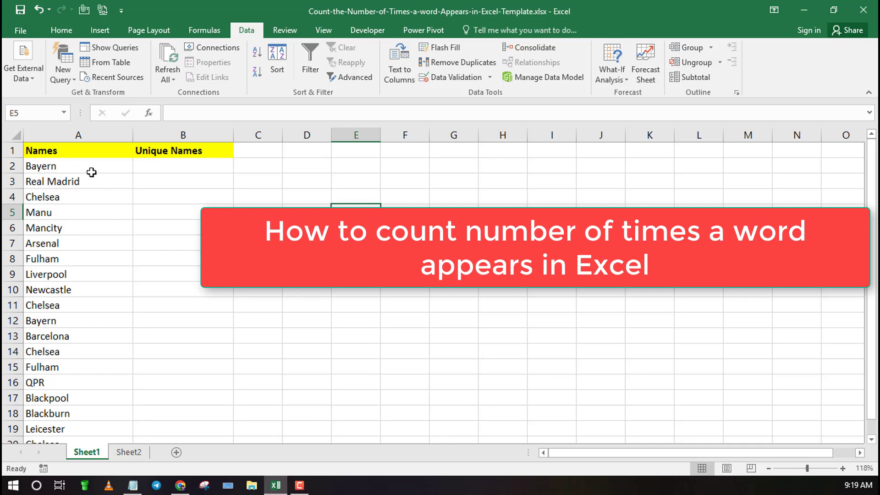
{"action": "left_click_drag", "start_coordinate": [89, 170], "coordinate": [76, 410]}
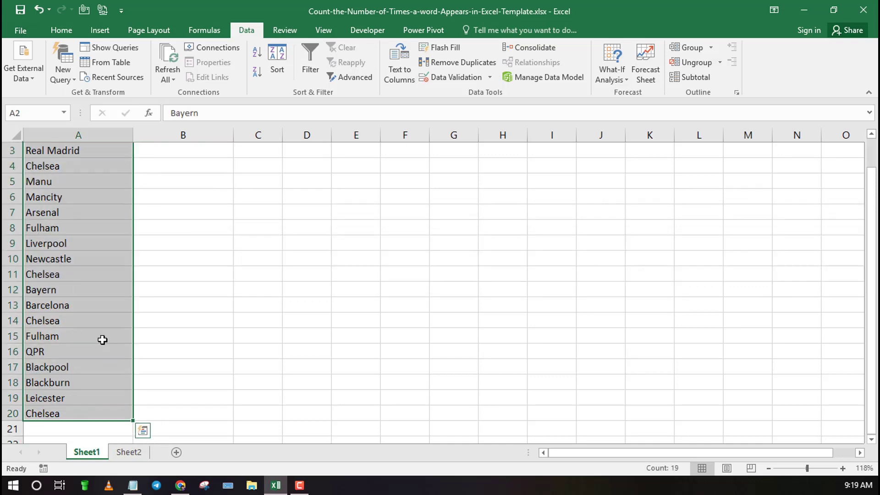
{"action": "scroll", "coordinate": [102, 337], "scroll_direction": "up", "scroll_amount": 1}
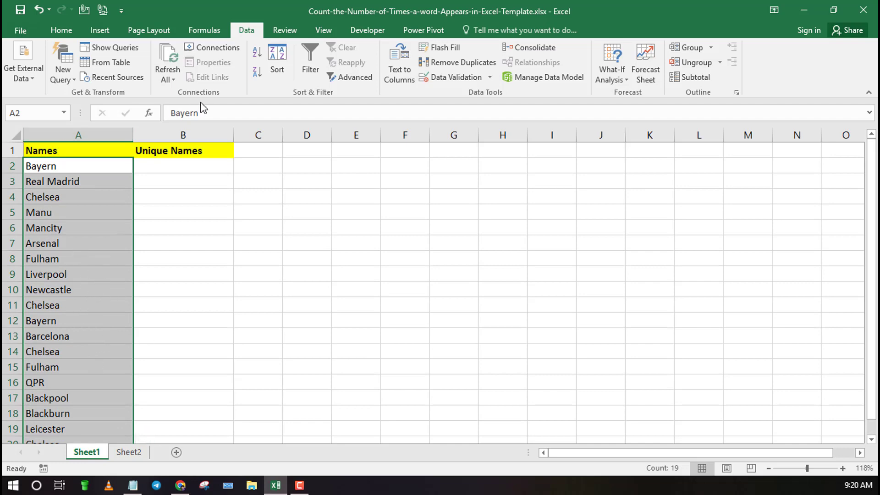
{"action": "left_click", "coordinate": [77, 34]}
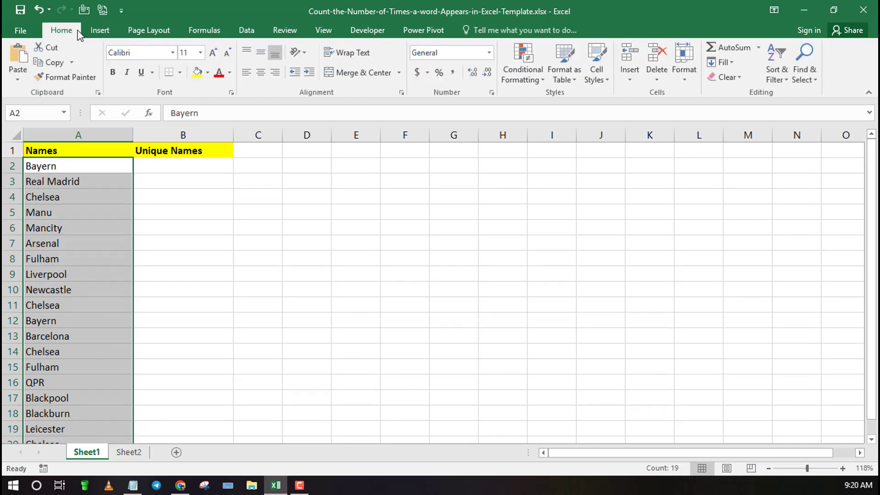
{"action": "left_click", "coordinate": [244, 31]}
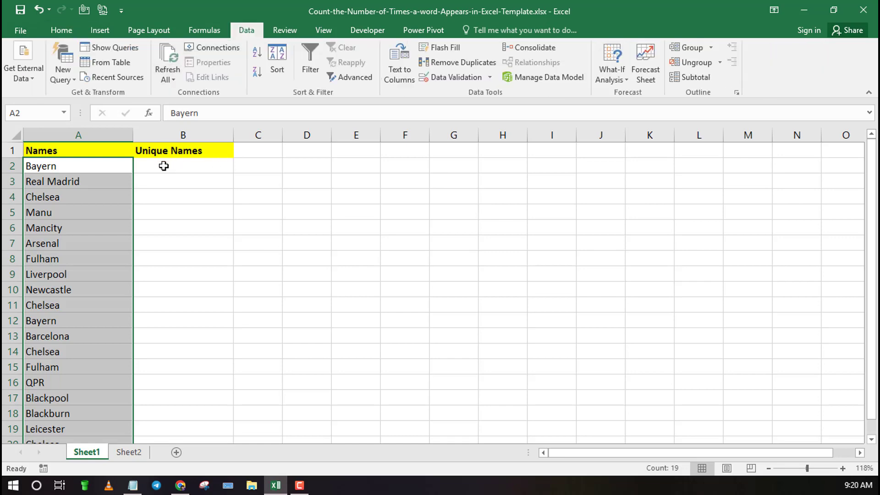
- Run Advanced Filter to copy unique records only from the Names list to B2:B20
{"action": "left_click", "coordinate": [345, 81]}
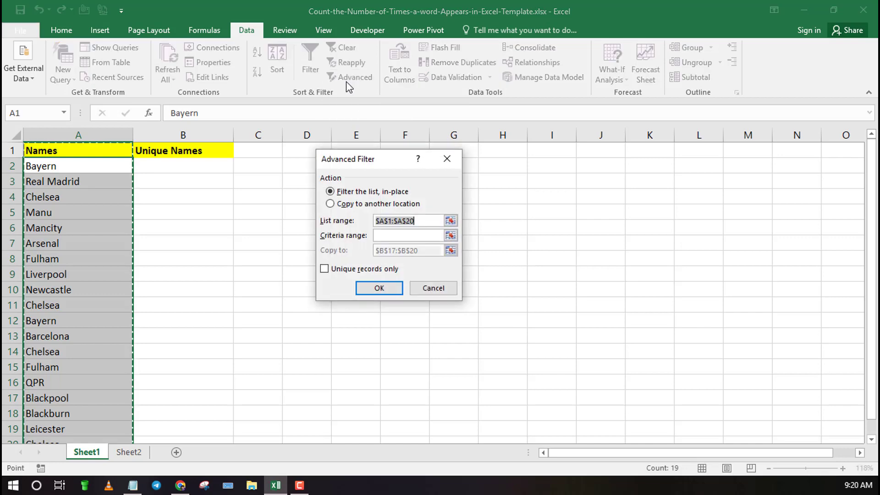
{"action": "left_click", "coordinate": [331, 206]}
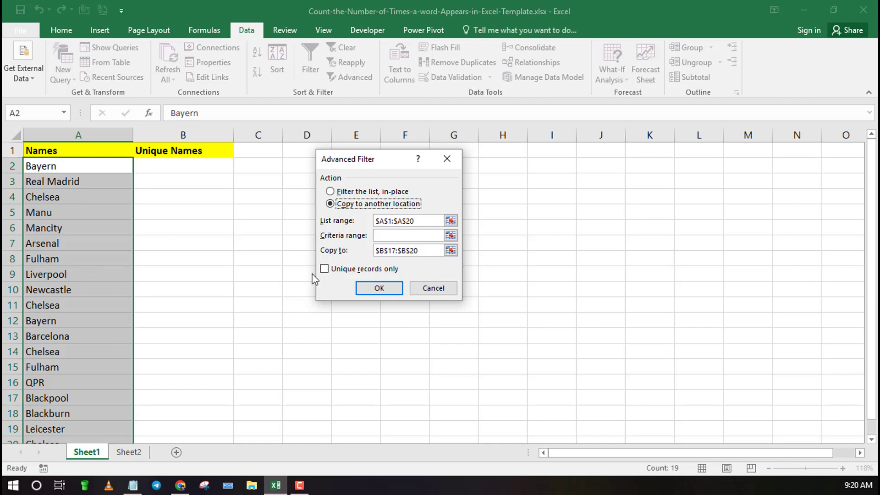
{"action": "left_click", "coordinate": [451, 251]}
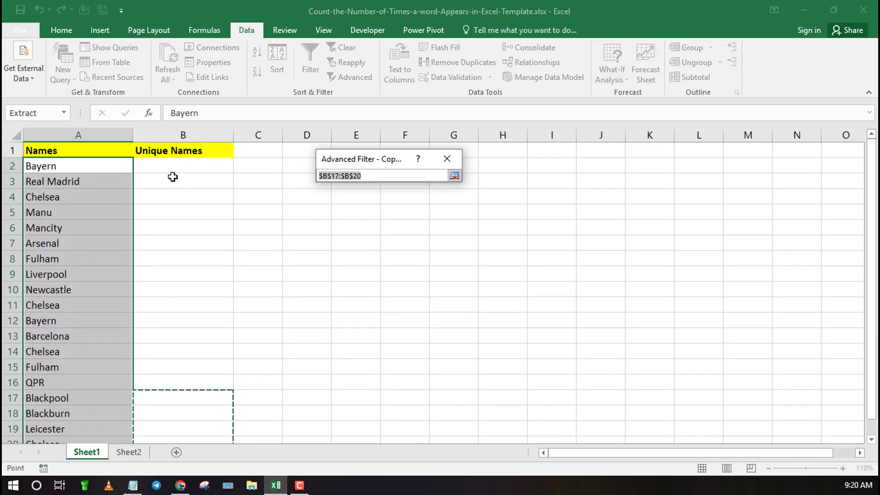
{"action": "left_click_drag", "start_coordinate": [177, 167], "coordinate": [171, 407]}
{"action": "scroll", "coordinate": [373, 257], "scroll_direction": "up", "scroll_amount": 1}
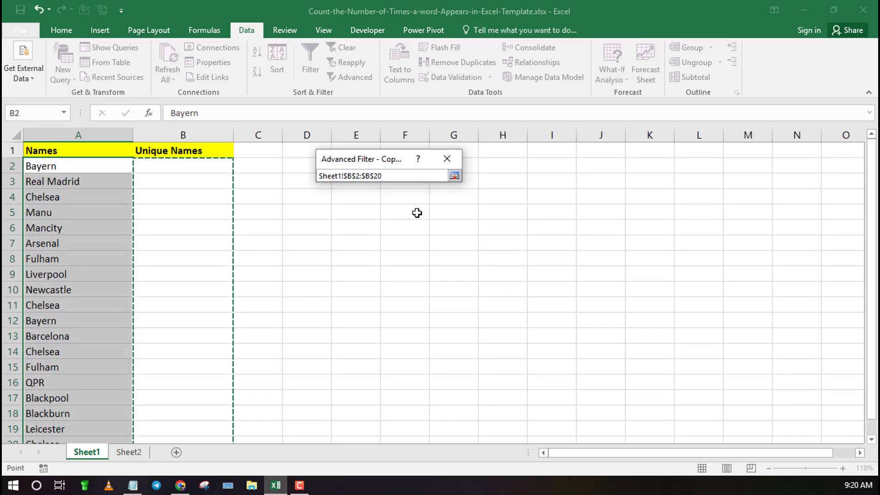
{"action": "left_click", "coordinate": [454, 176]}
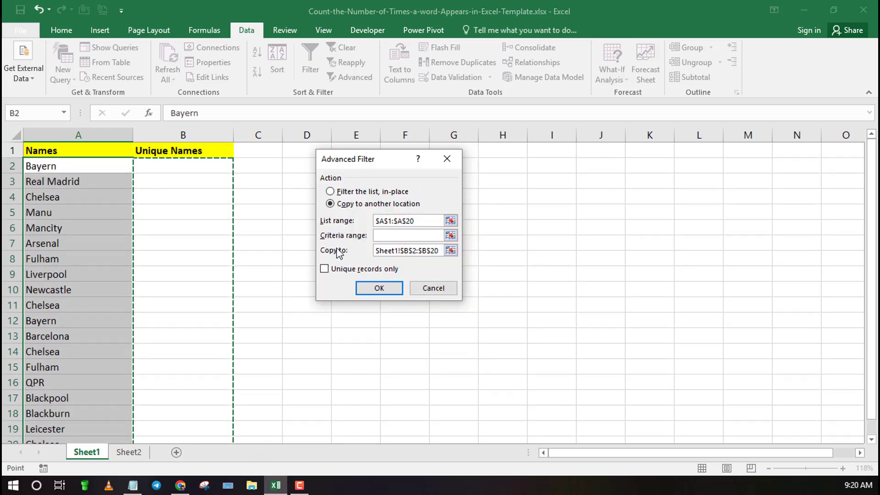
{"action": "left_click", "coordinate": [325, 270]}
{"action": "left_click", "coordinate": [379, 289]}
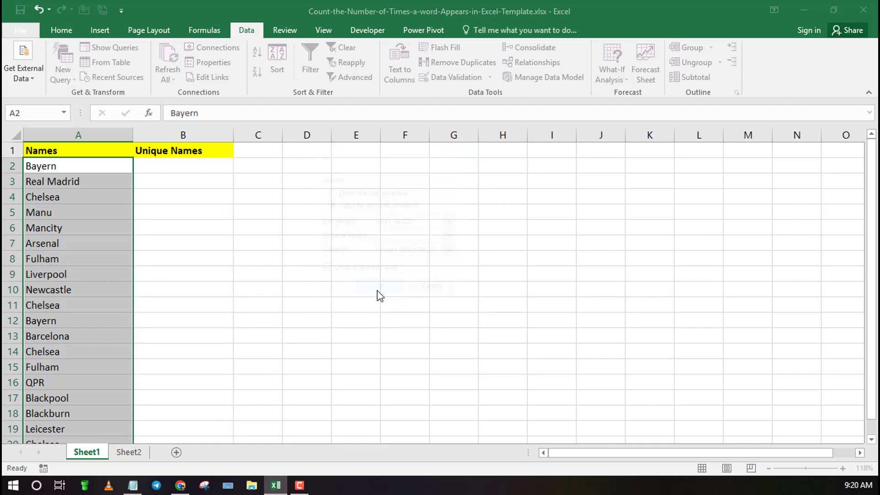
{"action": "scroll", "coordinate": [193, 266], "scroll_direction": "down", "scroll_amount": 2}
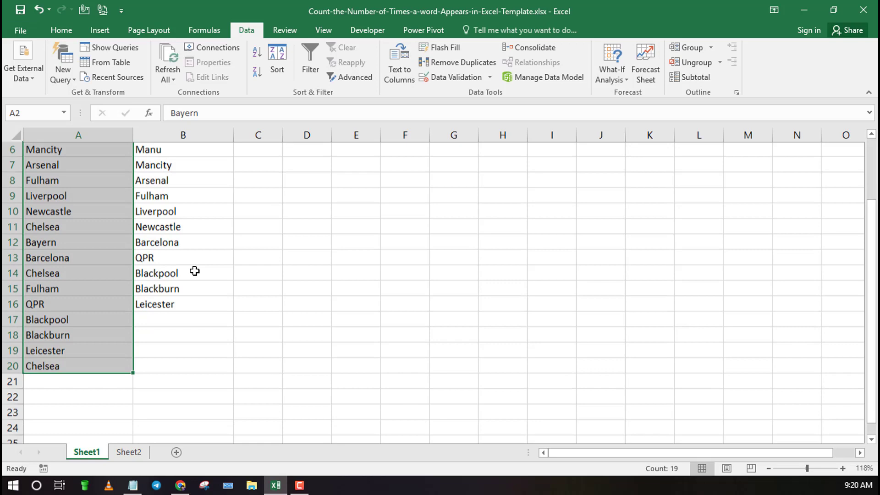
{"action": "scroll", "coordinate": [195, 269], "scroll_direction": "up", "scroll_amount": 2}
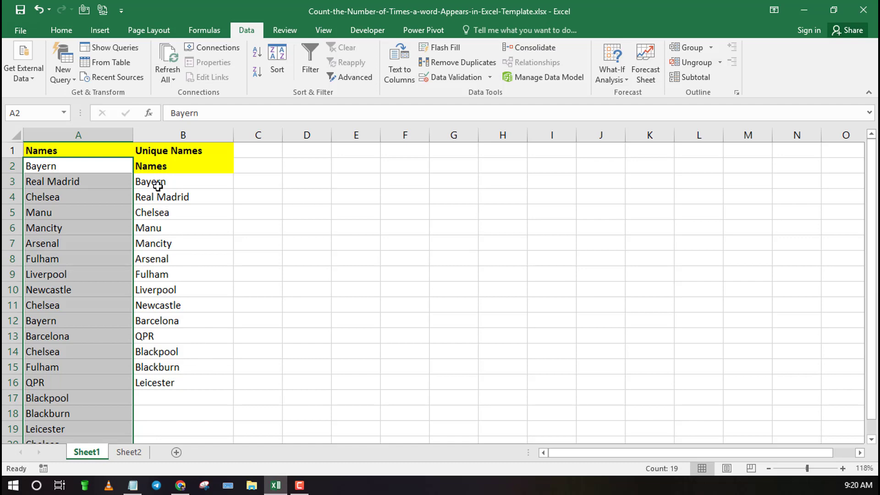
- Start a COUNTIF formula in cell C2
{"action": "left_click", "coordinate": [195, 169]}
{"action": "left_click", "coordinate": [269, 178]}
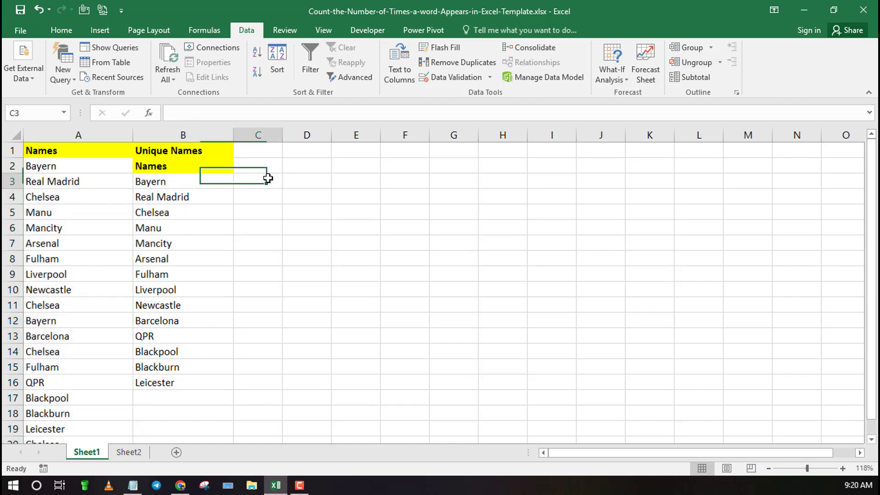
{"action": "left_click", "coordinate": [255, 153]}
{"action": "left_click", "coordinate": [259, 162]}
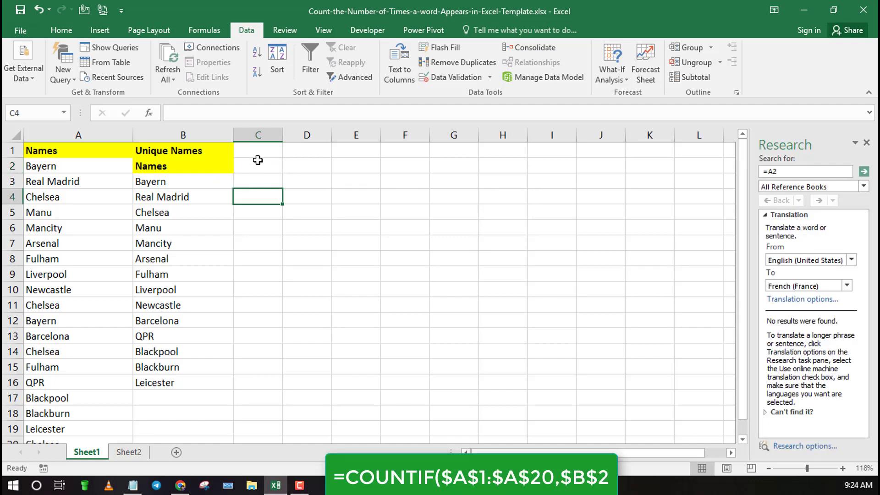
{"action": "left_click", "coordinate": [259, 162]}
{"action": "type", "text": "="}
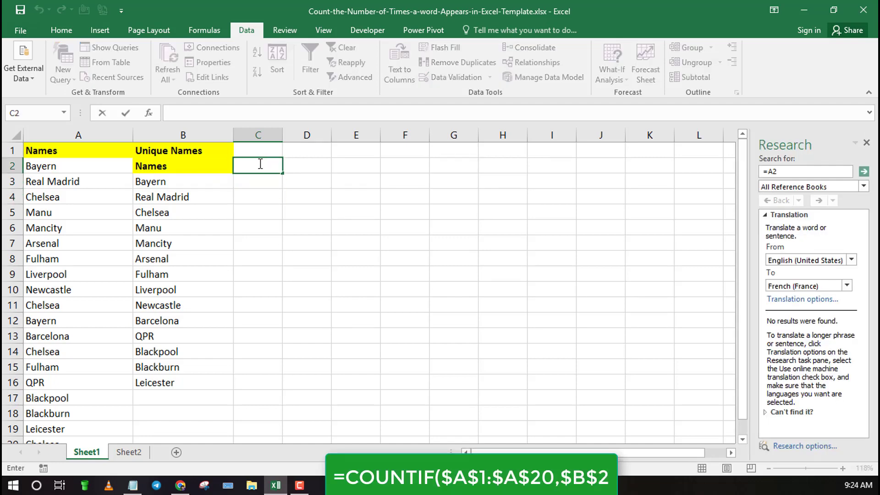
{"action": "type", "text": "=COU"}
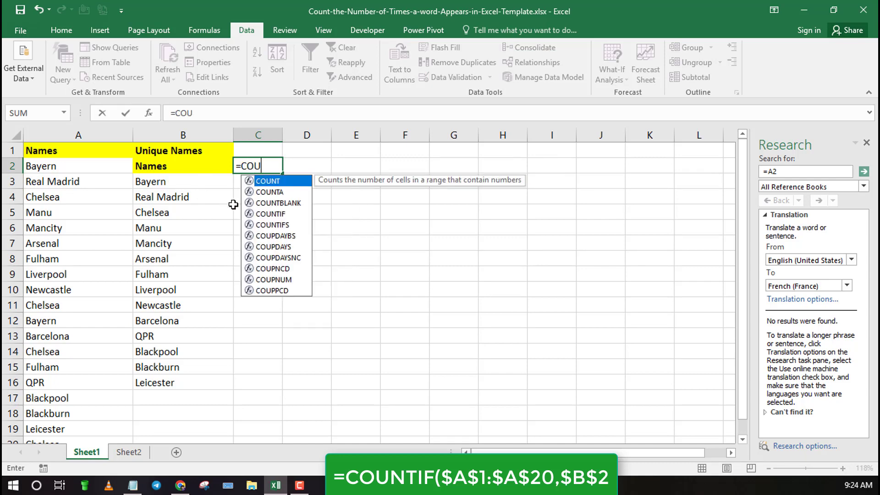
{"action": "double_click", "coordinate": [280, 213]}
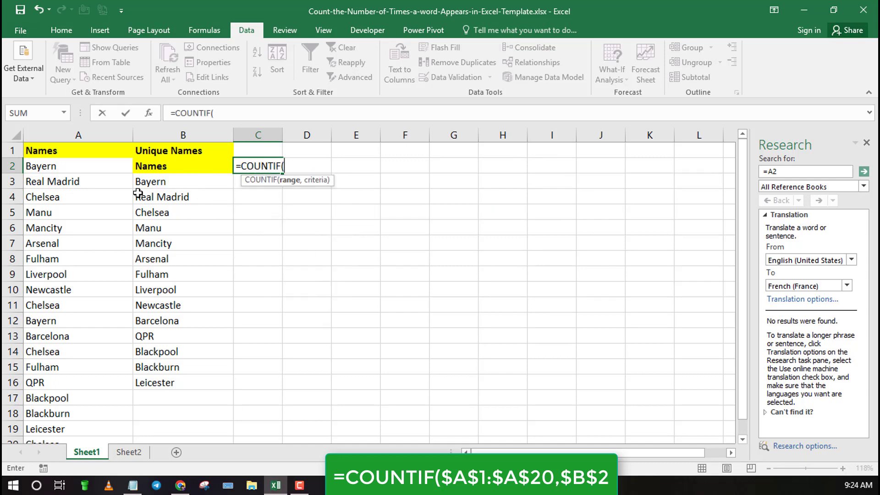
- Complete it as =COUNTIF($A$1:$A$20,B2) with an absolute range and B2 as criteria
{"action": "left_click_drag", "start_coordinate": [59, 149], "coordinate": [51, 417]}
{"action": "scroll", "coordinate": [285, 370], "scroll_direction": "up", "scroll_amount": 1}
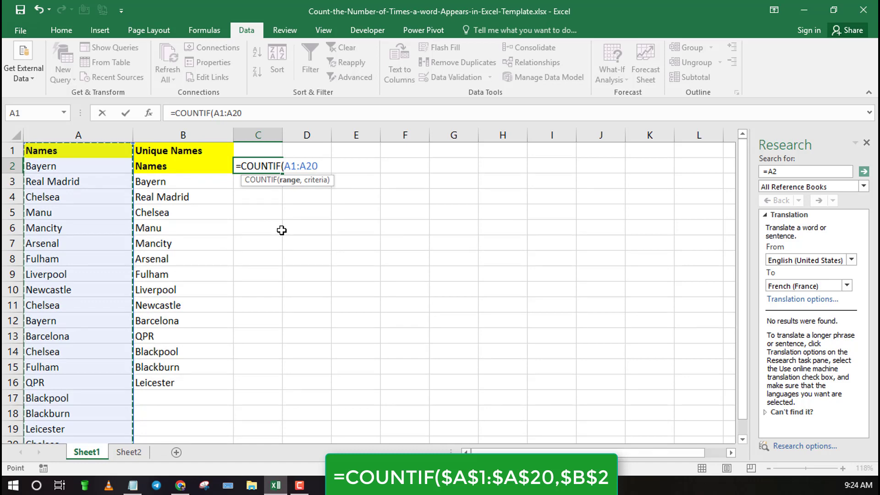
{"action": "left_click", "coordinate": [297, 166]}
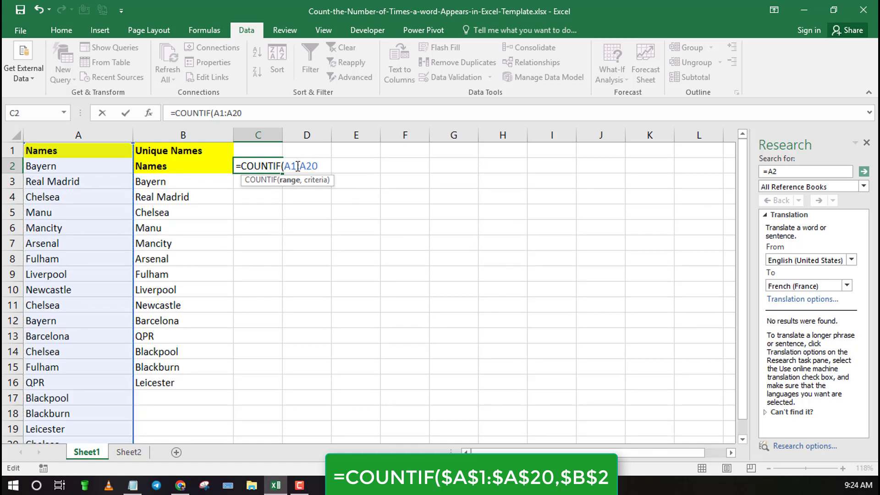
{"action": "key", "text": "F4"}
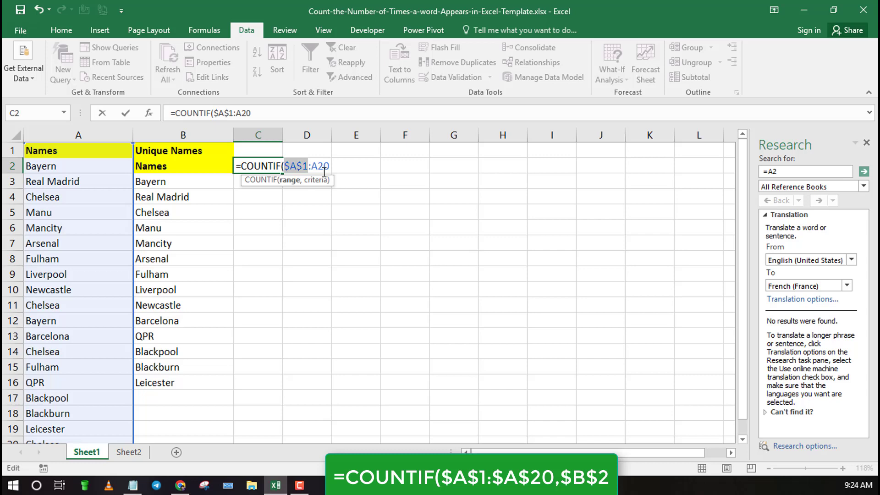
{"action": "left_click", "coordinate": [329, 171]}
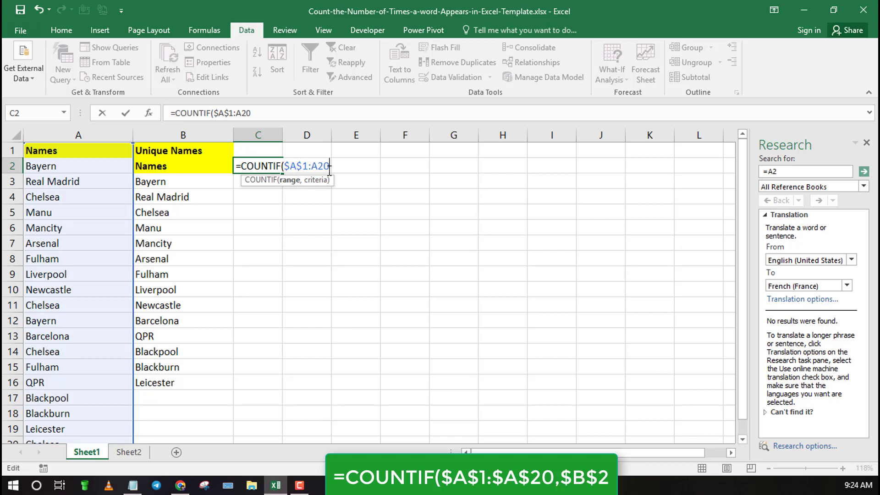
{"action": "key", "text": "F4"}
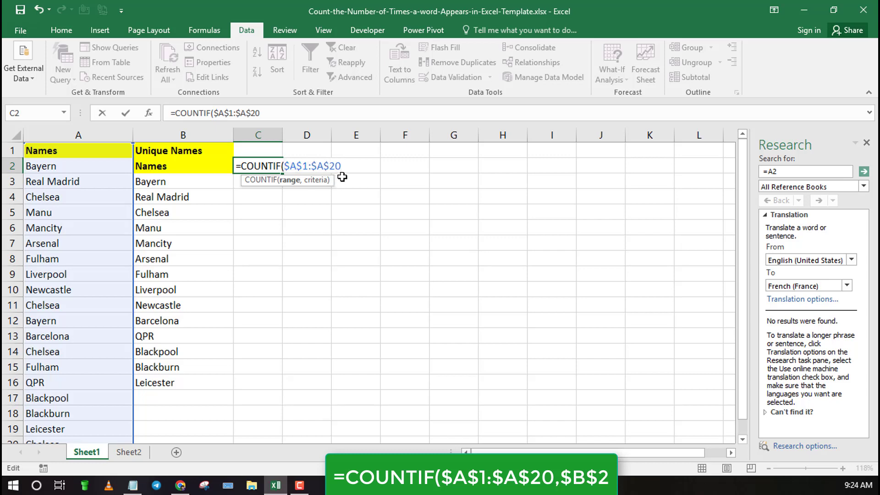
{"action": "type", "text": ","}
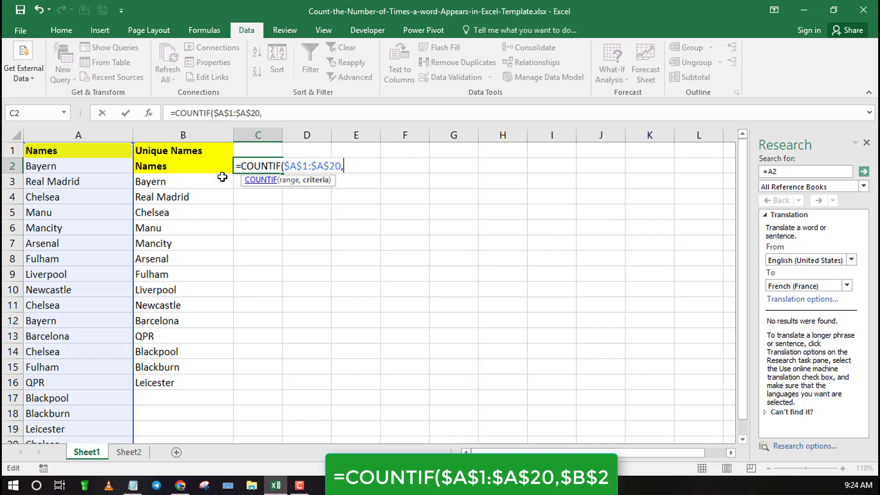
{"action": "left_click", "coordinate": [165, 168]}
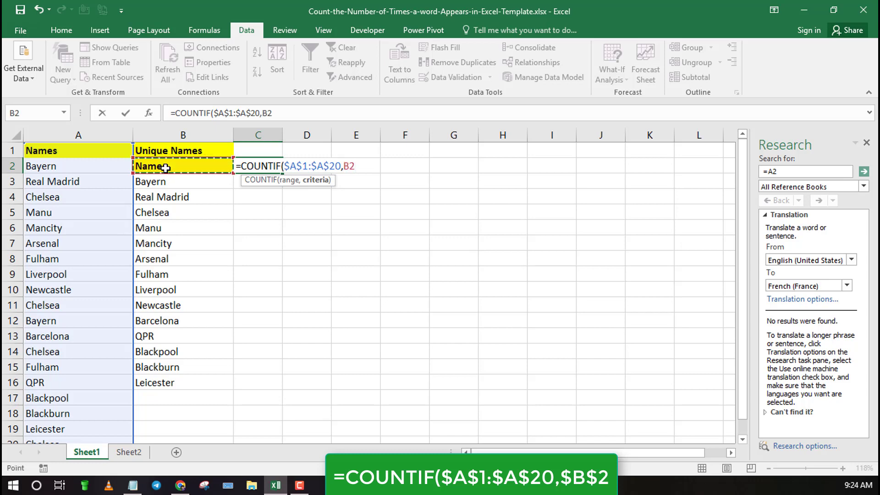
{"action": "key", "text": "Return"}
- Fill the COUNTIF formula down to C16 and check C5's formula for Chelsea
{"action": "left_click", "coordinate": [273, 167]}
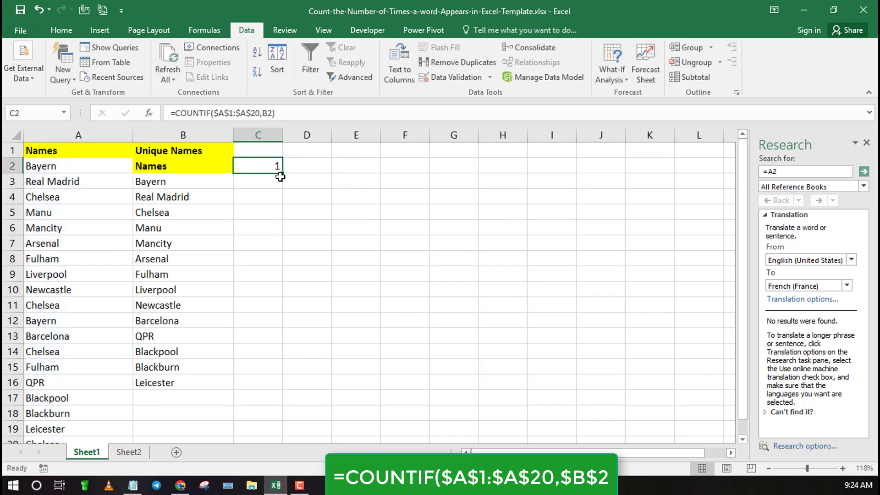
{"action": "left_click_drag", "start_coordinate": [284, 173], "coordinate": [281, 388]}
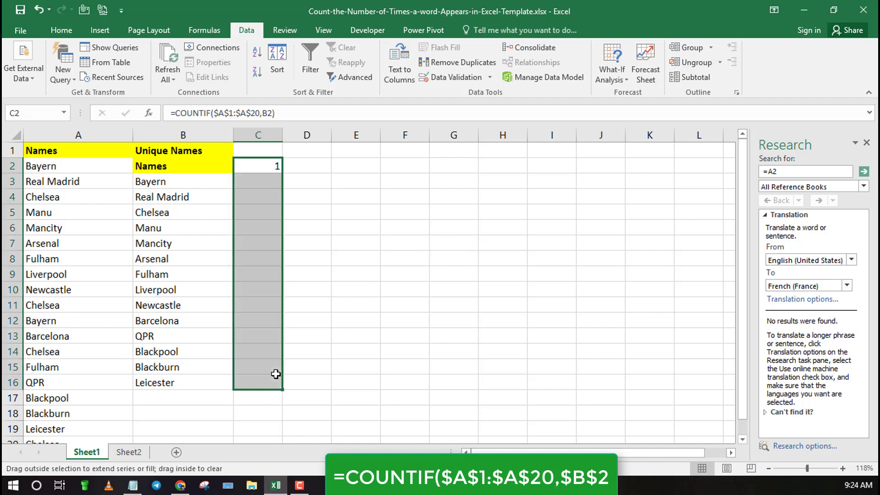
{"action": "left_click", "coordinate": [275, 210]}
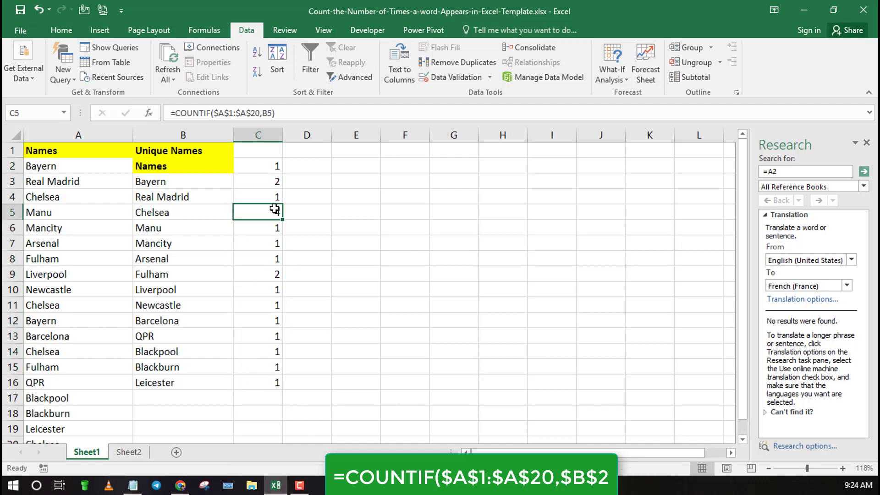
{"action": "double_click", "coordinate": [272, 212]}
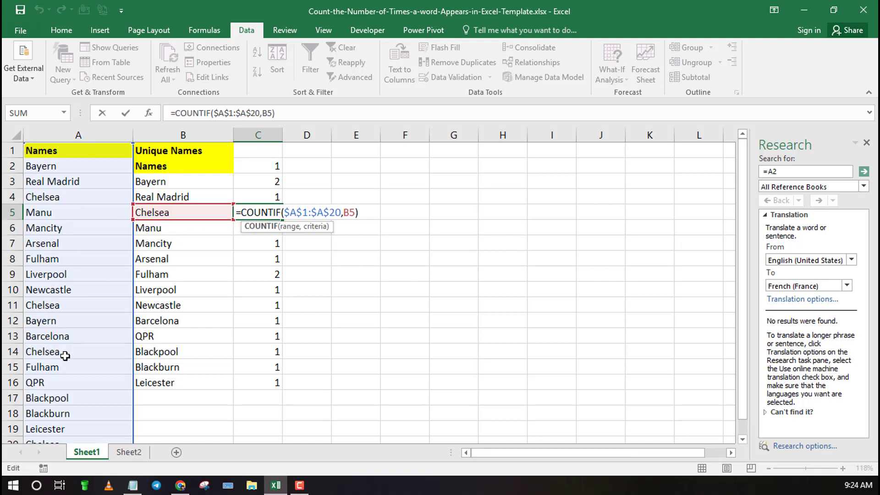
{"action": "scroll", "coordinate": [69, 360], "scroll_direction": "down", "scroll_amount": 2}
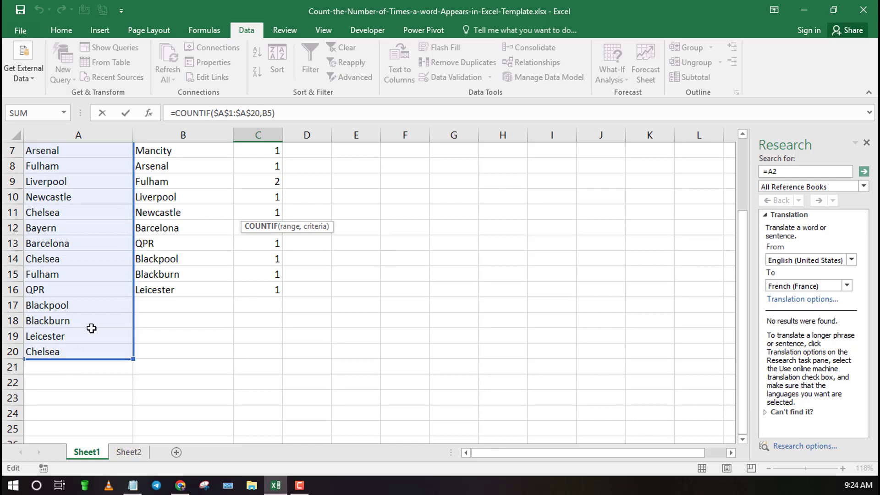
{"action": "scroll", "coordinate": [98, 285], "scroll_direction": "up", "scroll_amount": 2}
{"action": "scroll", "coordinate": [100, 259], "scroll_direction": "up", "scroll_amount": 1}
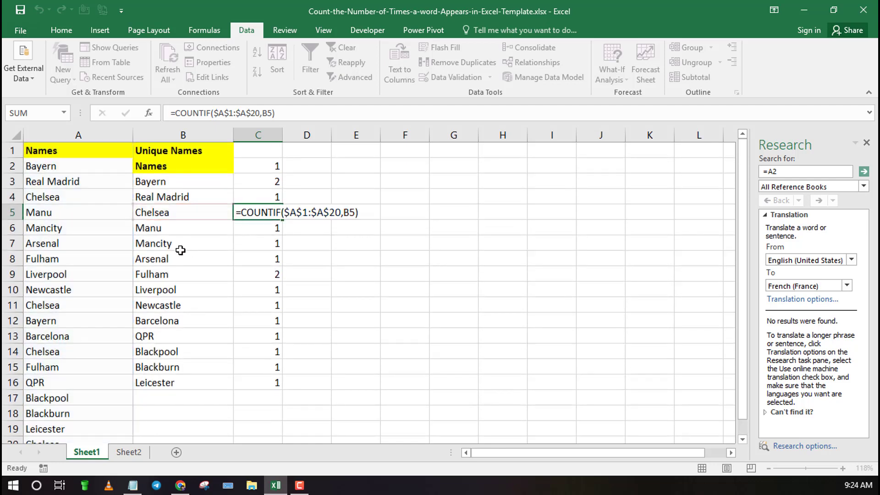
{"action": "key", "text": "Return"}
{"action": "left_click", "coordinate": [324, 277]}
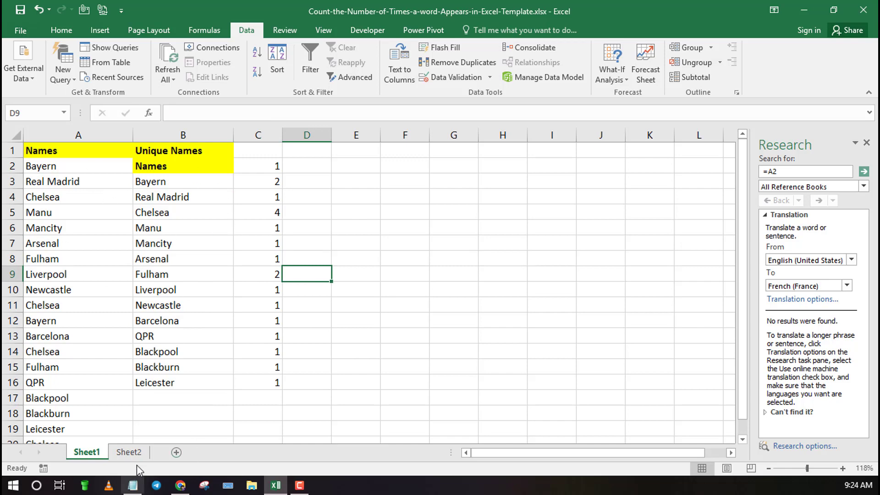
- On Sheet2, shrink B3's paragraph range to A3:A4 so it counts 5
{"action": "left_click", "coordinate": [129, 452]}
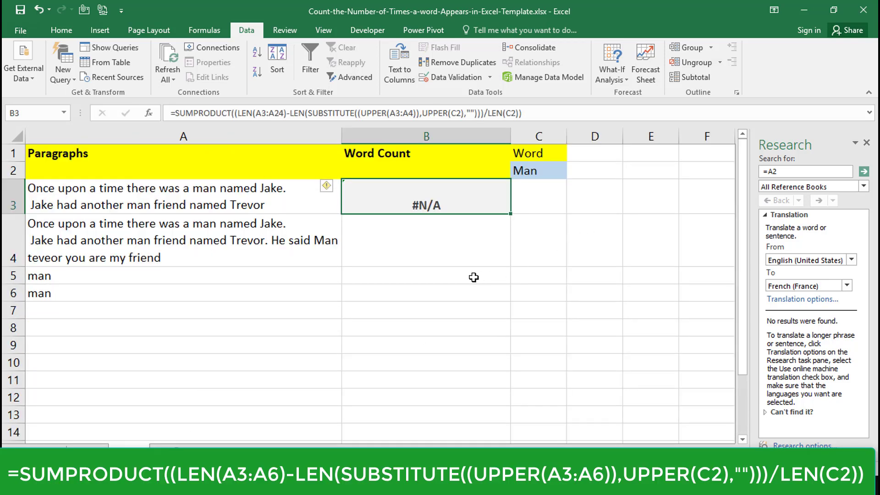
{"action": "key", "text": "Down"}
{"action": "key", "text": "Down"}
{"action": "double_click", "coordinate": [432, 214]}
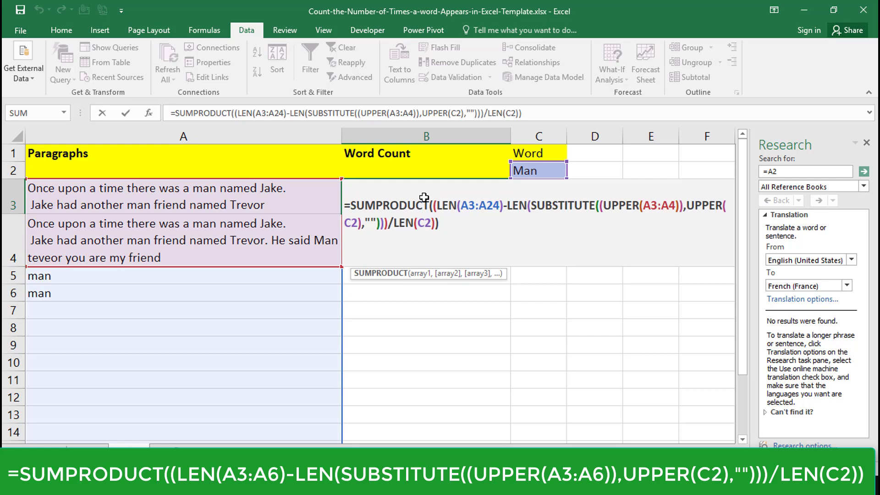
{"action": "scroll", "coordinate": [337, 285], "scroll_direction": "down", "scroll_amount": 6}
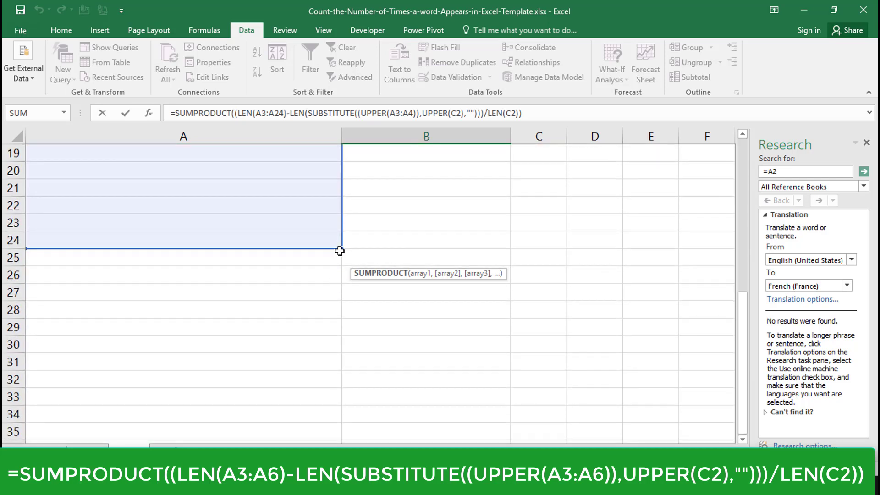
{"action": "left_click_drag", "start_coordinate": [341, 246], "coordinate": [343, 250]}
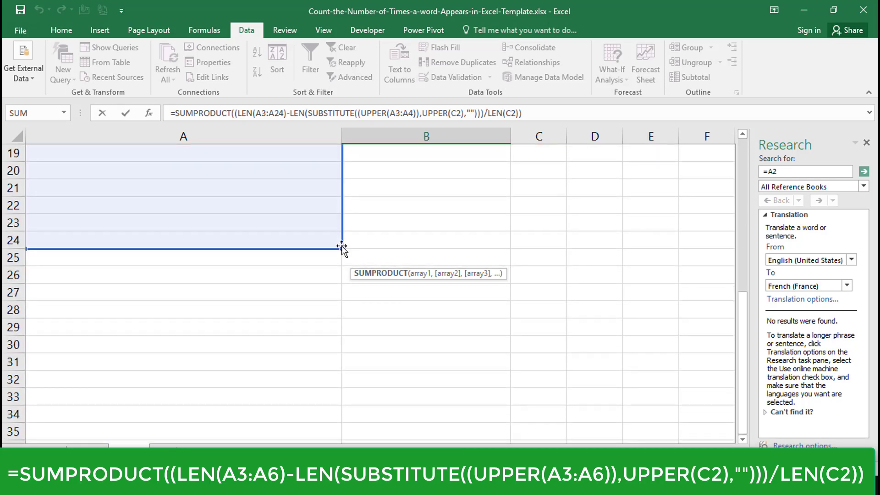
{"action": "left_click_drag", "start_coordinate": [332, 201], "coordinate": [315, 243]}
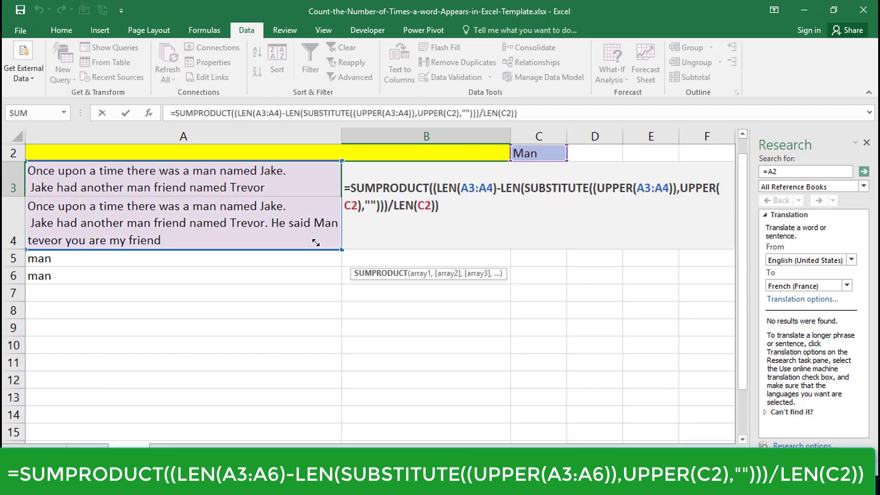
{"action": "key", "text": "Return"}
- Review the paragraphs in A3 through A6 and reopen B3's formula for editing
{"action": "left_click", "coordinate": [475, 180]}
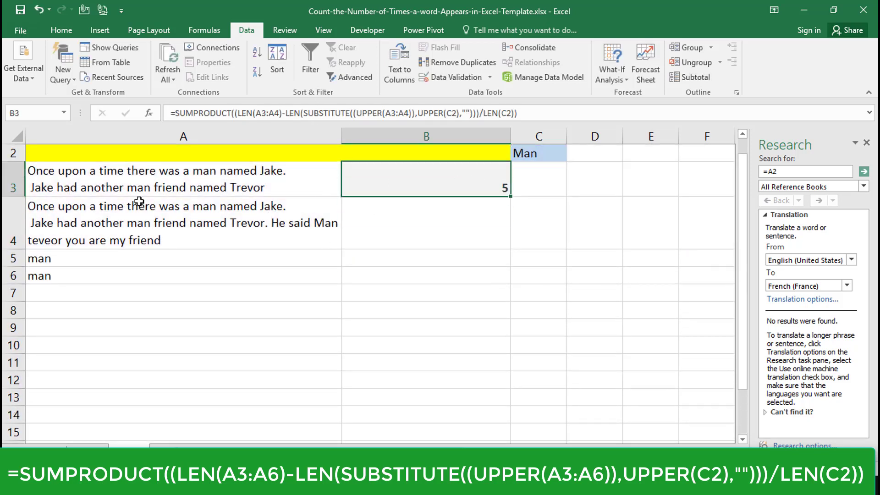
{"action": "left_click", "coordinate": [129, 184]}
{"action": "left_click", "coordinate": [161, 223]}
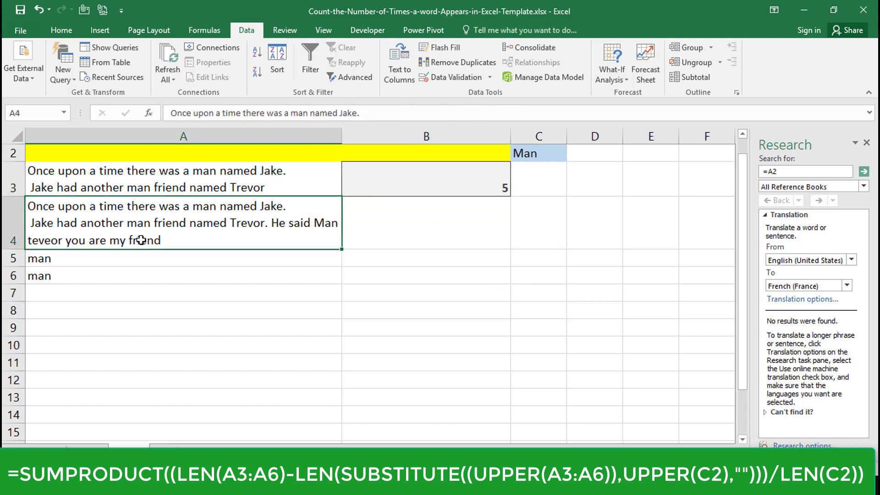
{"action": "left_click", "coordinate": [104, 260]}
{"action": "left_click", "coordinate": [96, 277]}
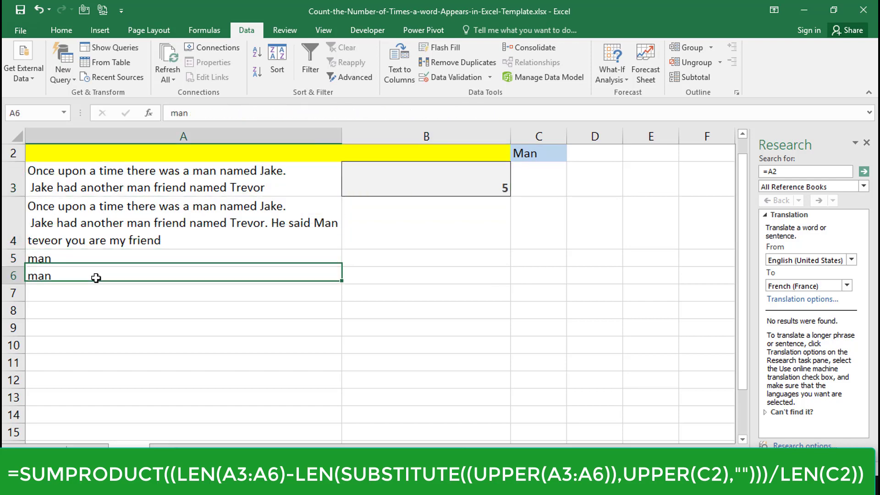
{"action": "left_click", "coordinate": [190, 226]}
{"action": "left_click", "coordinate": [184, 187]}
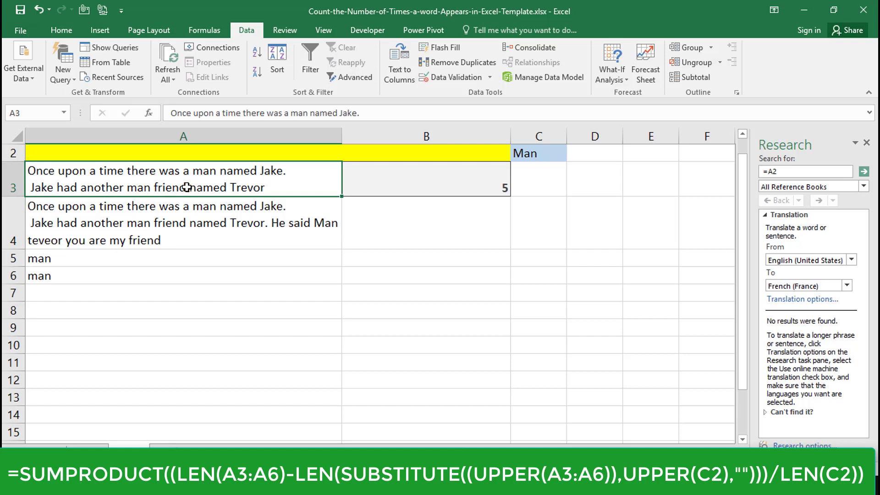
{"action": "left_click", "coordinate": [238, 216]}
{"action": "left_click", "coordinate": [432, 187]}
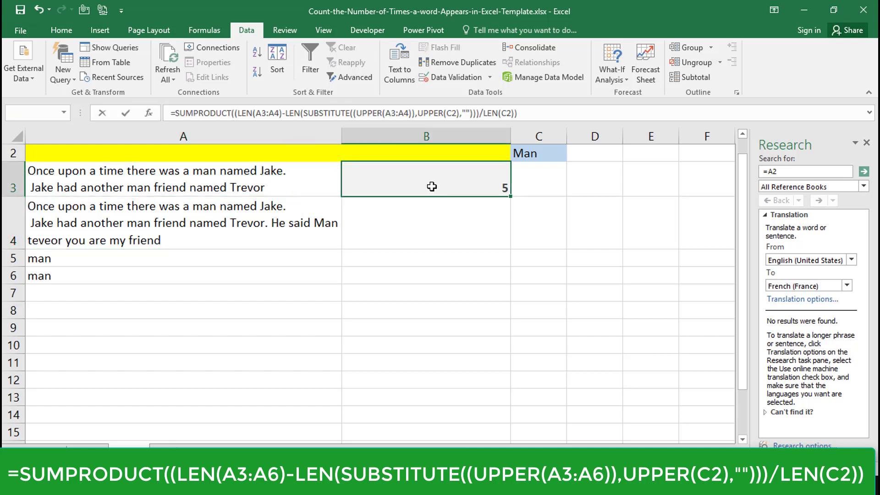
{"action": "double_click", "coordinate": [431, 186]}
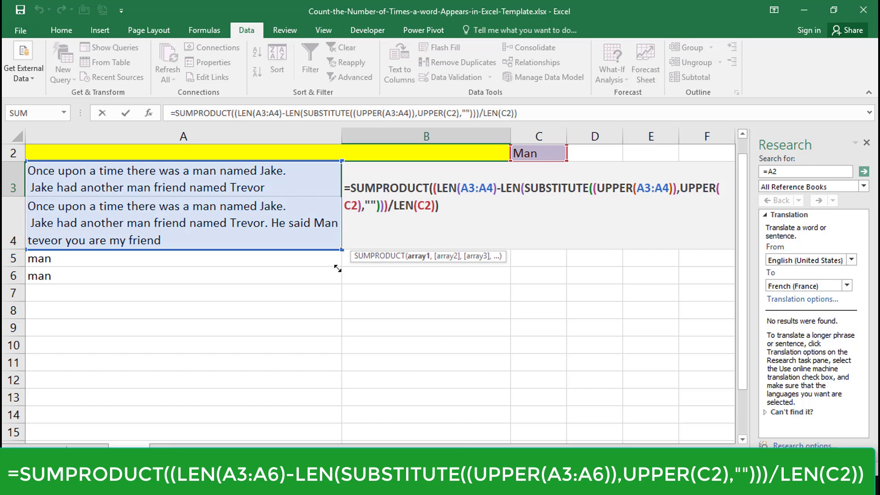
- Change both paragraph ranges in B3's SUMPRODUCT formula to A3:A6, giving a count of 7
{"action": "left_click_drag", "start_coordinate": [338, 269], "coordinate": [336, 283]}
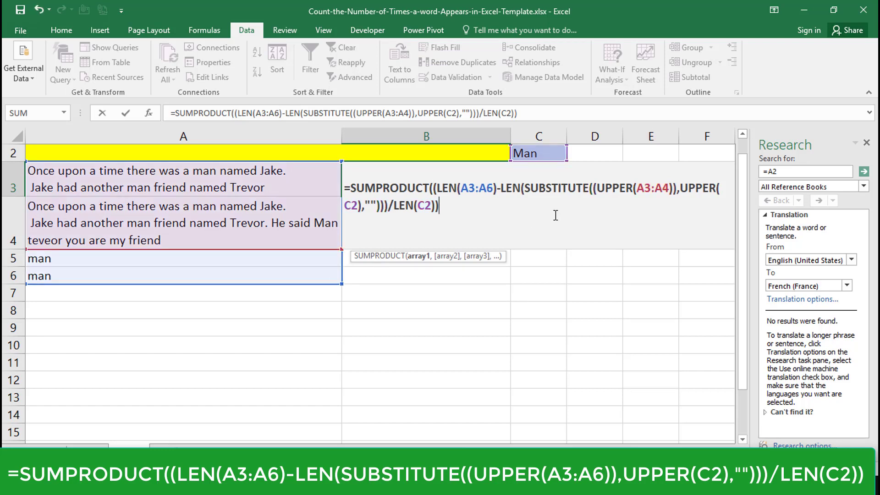
{"action": "left_click", "coordinate": [653, 188]}
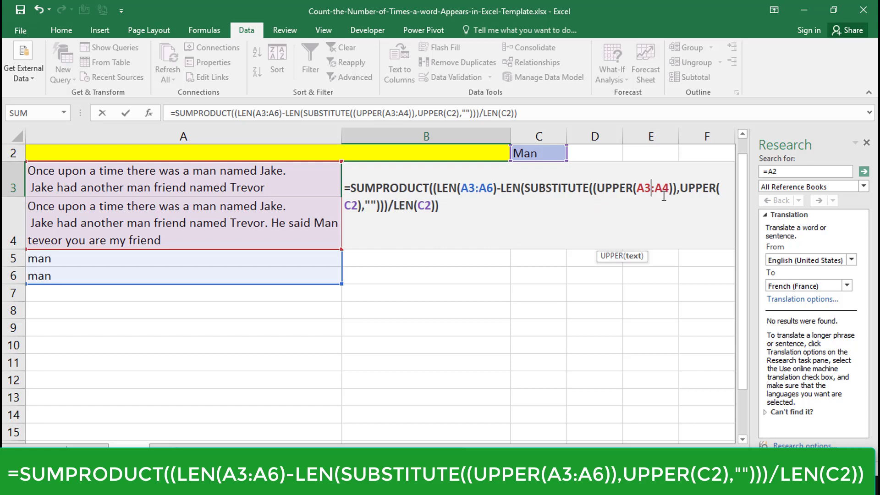
{"action": "key", "text": "BackSpace"}
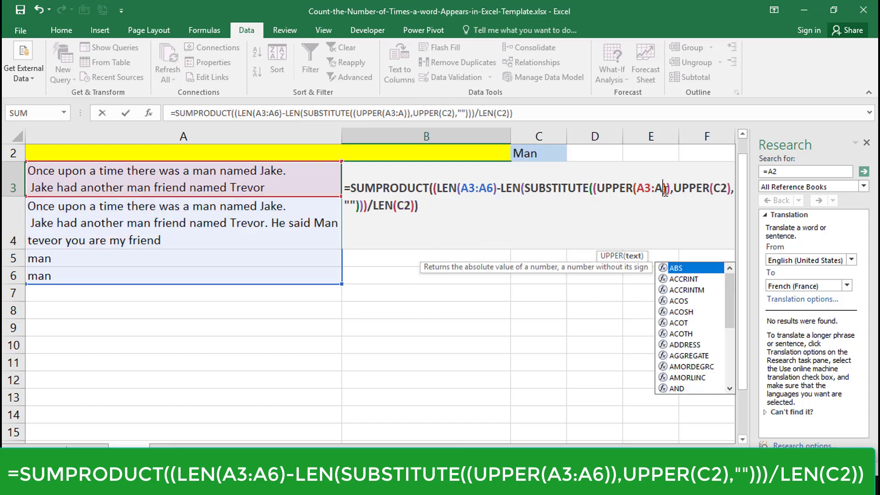
{"action": "type", "text": "66"}
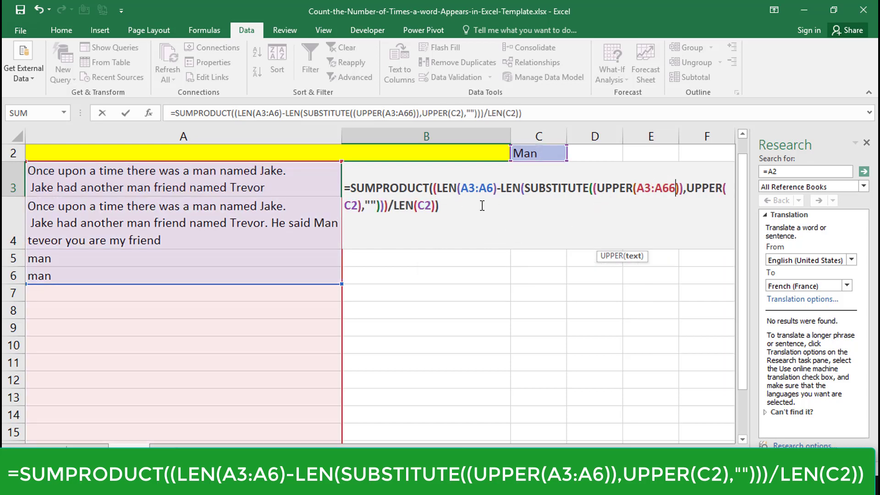
{"action": "key", "text": "BackSpace"}
{"action": "key", "text": "Return"}
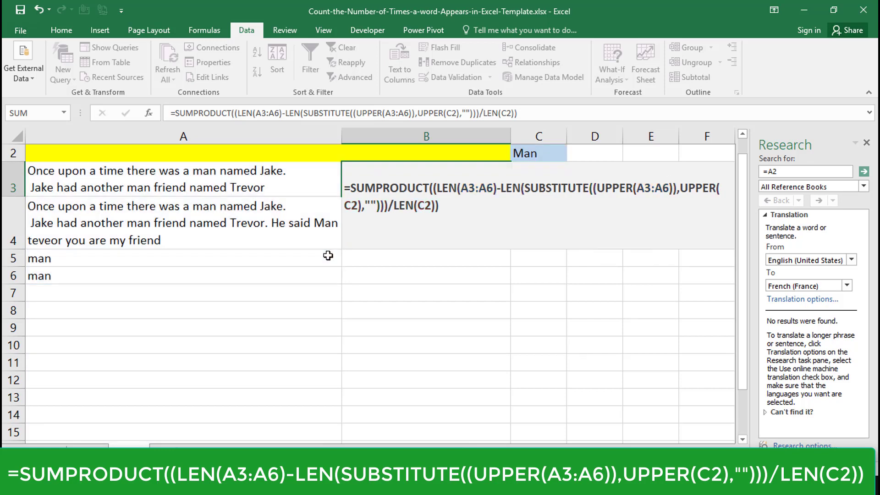
{"action": "left_click", "coordinate": [407, 183]}
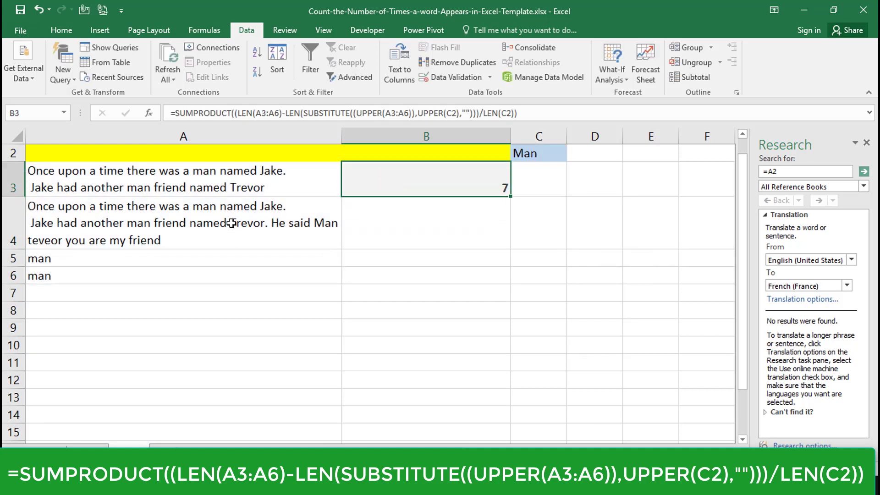
- Inspect B3's formula, including its SUBSTITUTE part, then select the search cell C2
{"action": "double_click", "coordinate": [468, 170]}
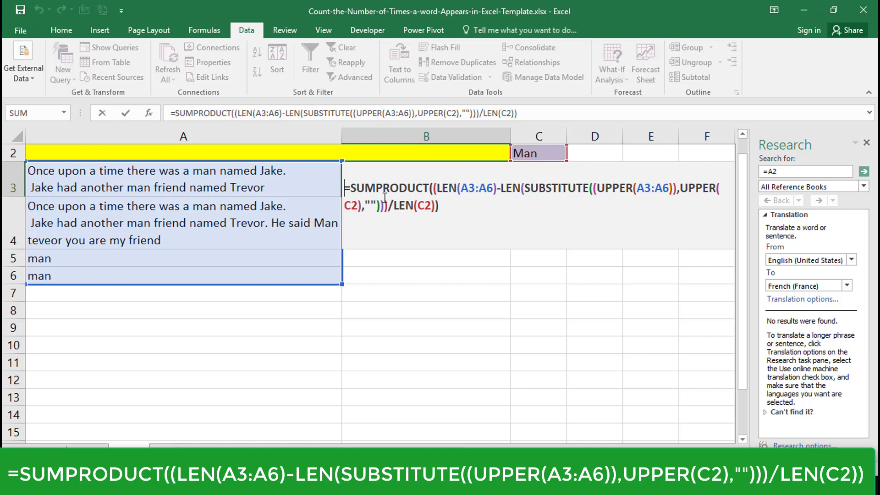
{"action": "key", "text": "Return"}
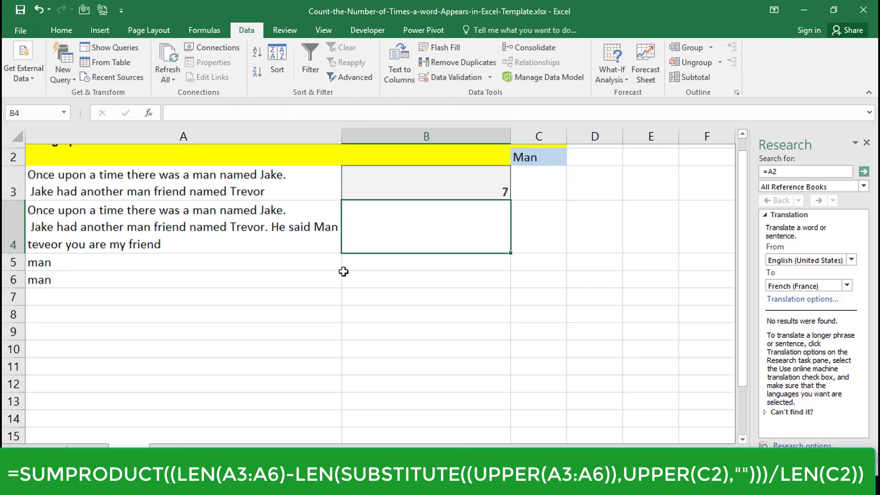
{"action": "scroll", "coordinate": [341, 261], "scroll_direction": "up", "scroll_amount": 1}
{"action": "left_click", "coordinate": [412, 195]}
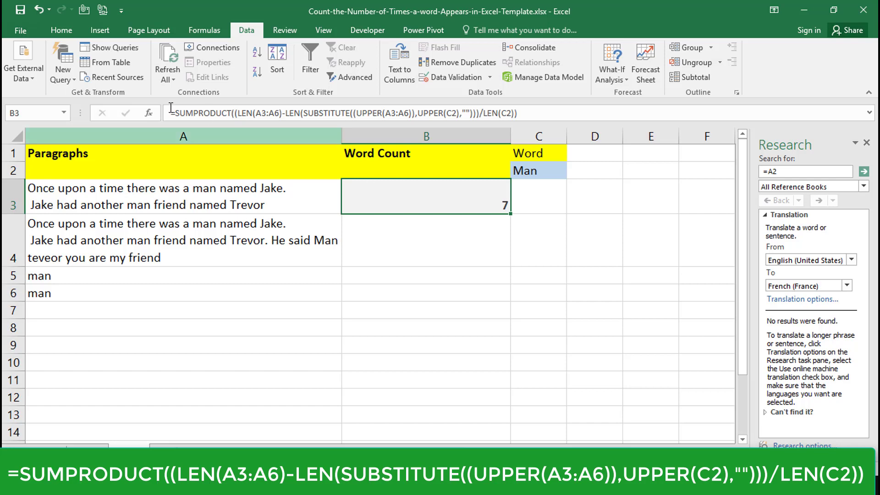
{"action": "double_click", "coordinate": [228, 114]}
{"action": "left_click", "coordinate": [320, 112]}
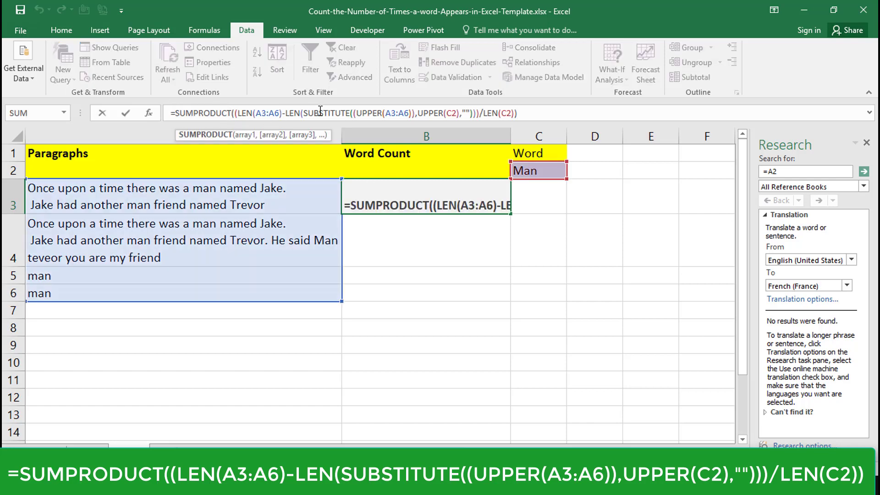
{"action": "left_click", "coordinate": [522, 169]}
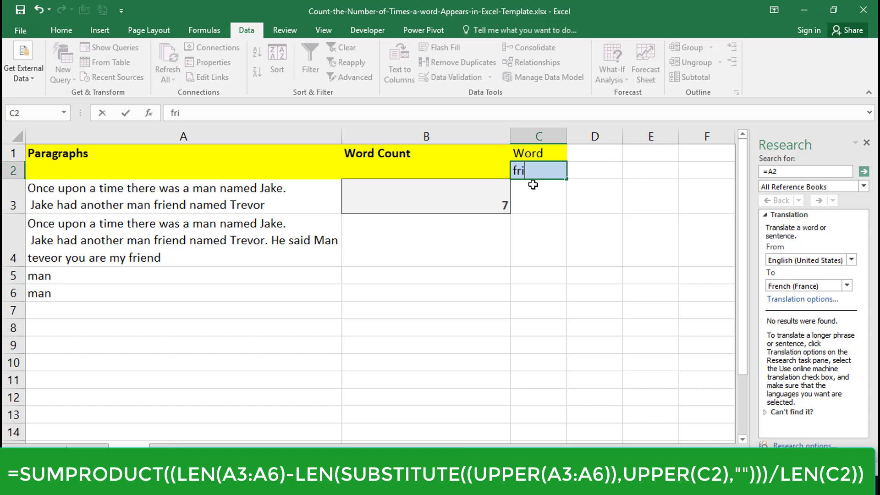
- Enter friend as the search word, then change A5's text to Man
{"action": "type", "text": "end"}
{"action": "key", "text": "Return"}
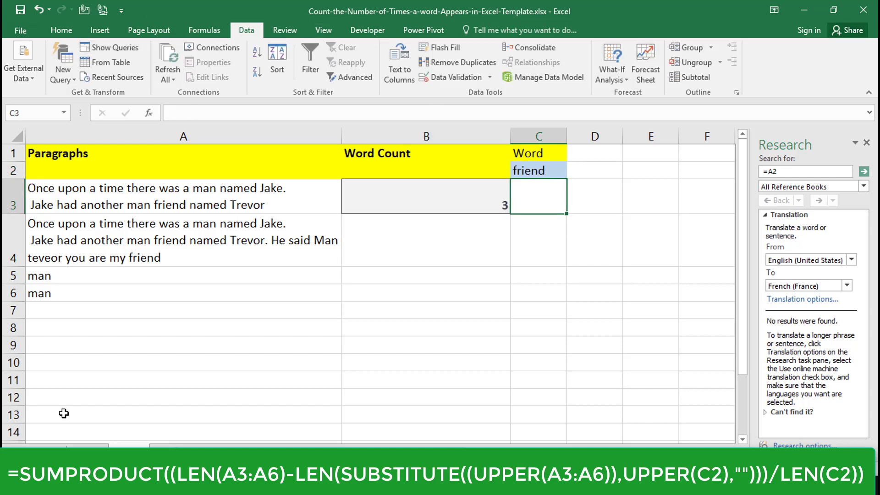
{"action": "left_click", "coordinate": [40, 280]}
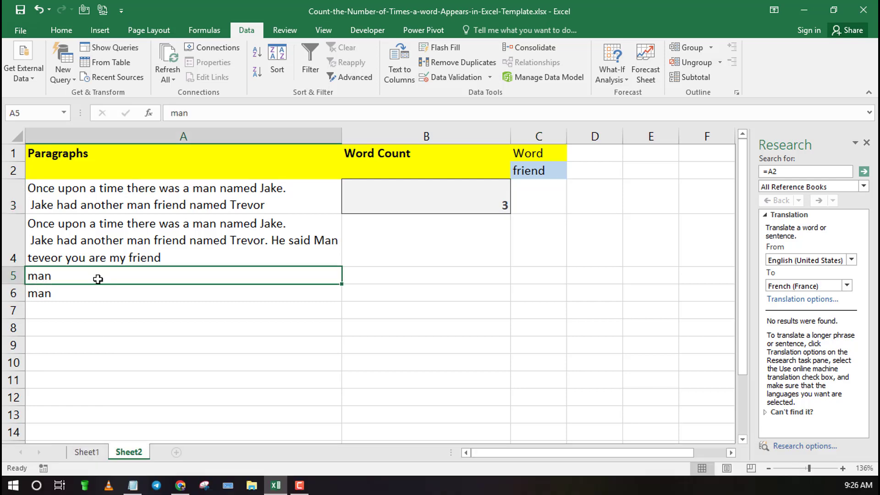
{"action": "key", "text": "BackSpace"}
{"action": "key", "text": "BackSpace"}
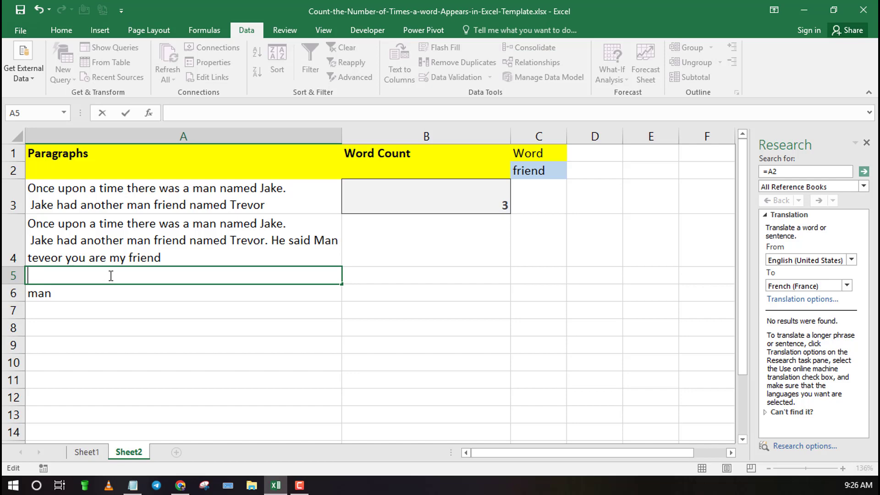
{"action": "type", "text": "Man"}
{"action": "key", "text": "Return"}
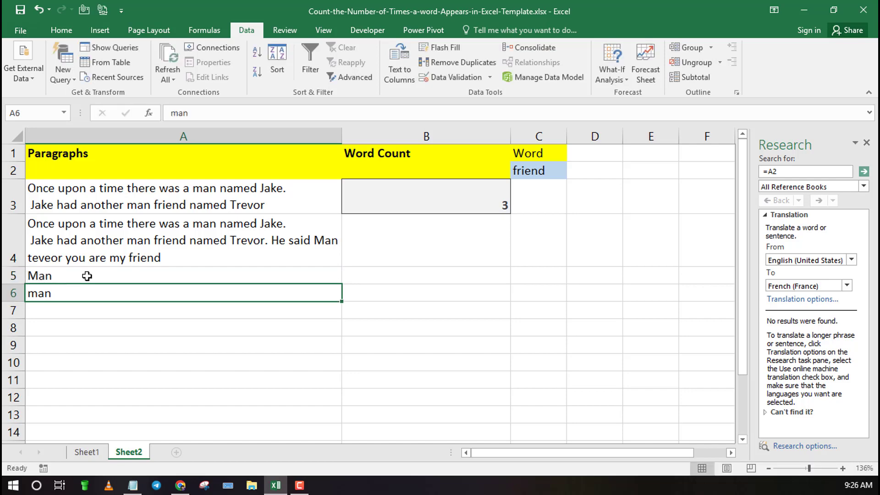
{"action": "left_click", "coordinate": [114, 275]}
{"action": "left_click", "coordinate": [140, 287]}
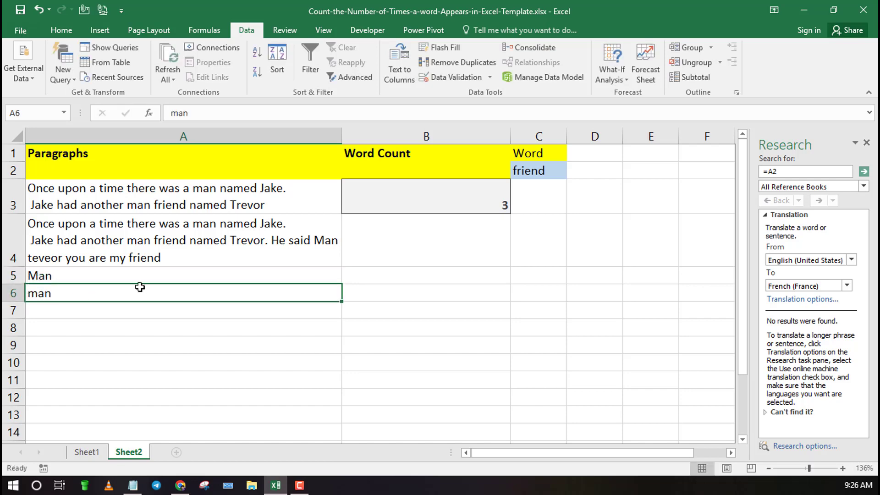
- Restore Man as the search word in C2, bringing B3 back to 7
{"action": "double_click", "coordinate": [542, 170]}
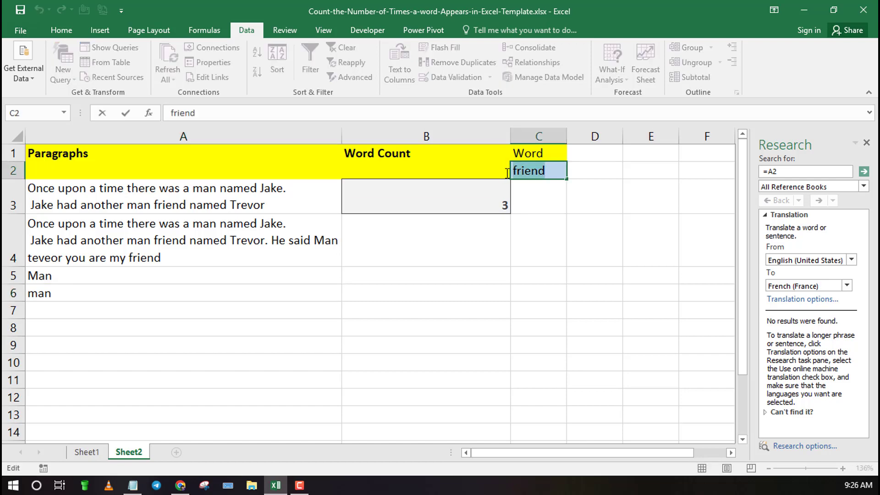
{"action": "type", "text": "Man"}
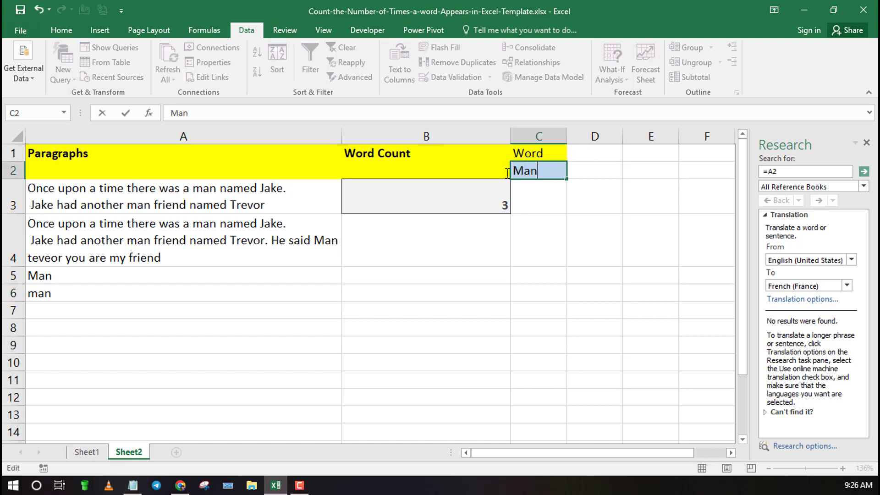
{"action": "key", "text": "Return"}
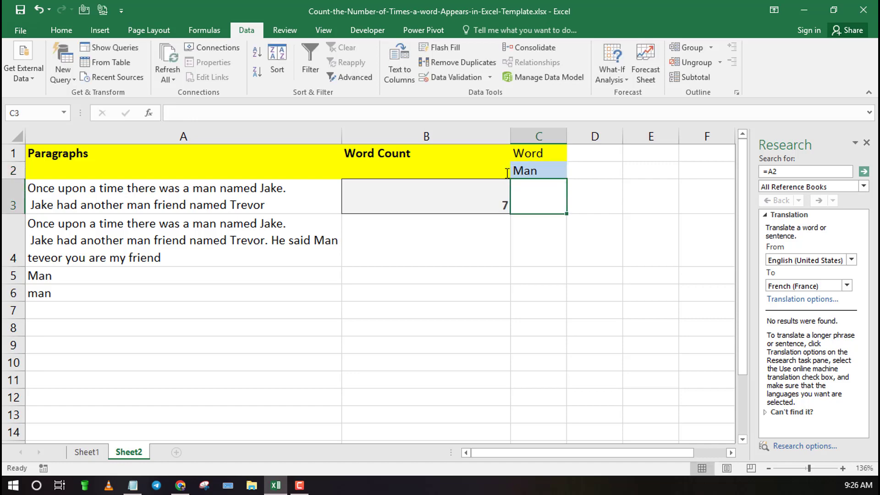
- Replace the search word in C2 with lowercase man
{"action": "left_click", "coordinate": [547, 171]}
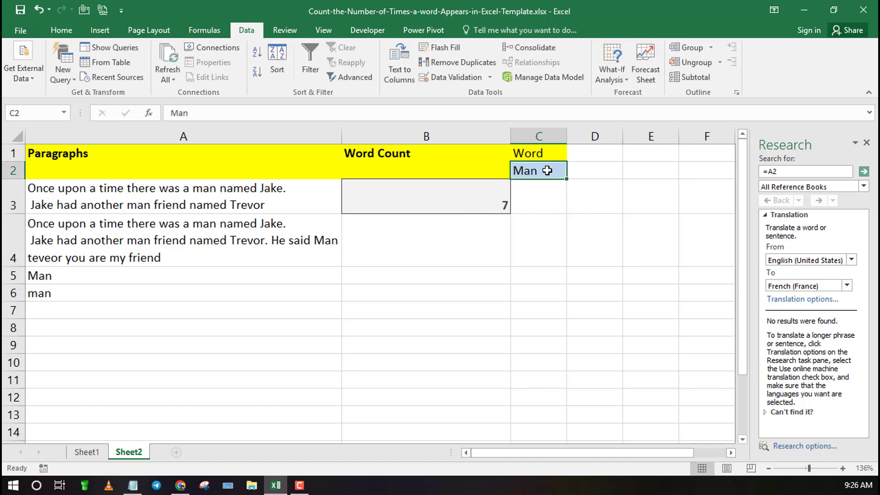
{"action": "left_click", "coordinate": [500, 198]}
{"action": "left_click", "coordinate": [536, 177]}
{"action": "double_click", "coordinate": [542, 175]}
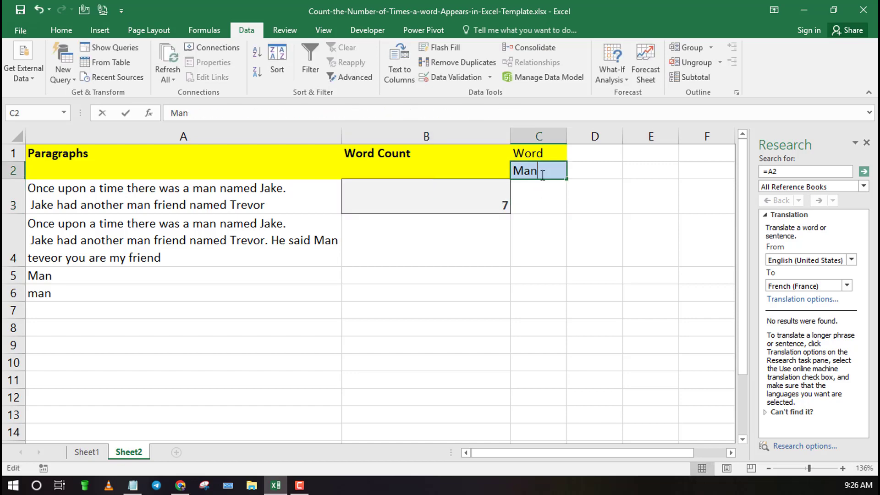
{"action": "key", "text": "BackSpace"}
{"action": "key", "text": "BackSpace"}
{"action": "key", "text": "BackSpace"}
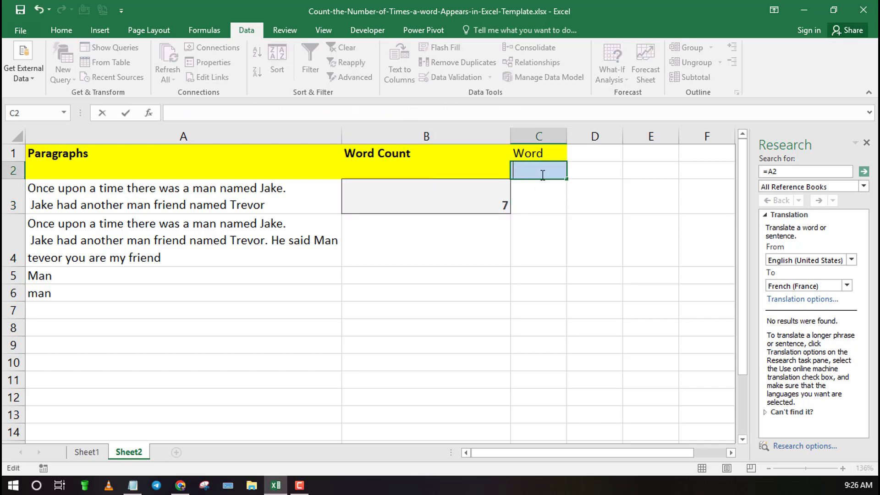
{"action": "type", "text": "man"}
{"action": "key", "text": "Return"}
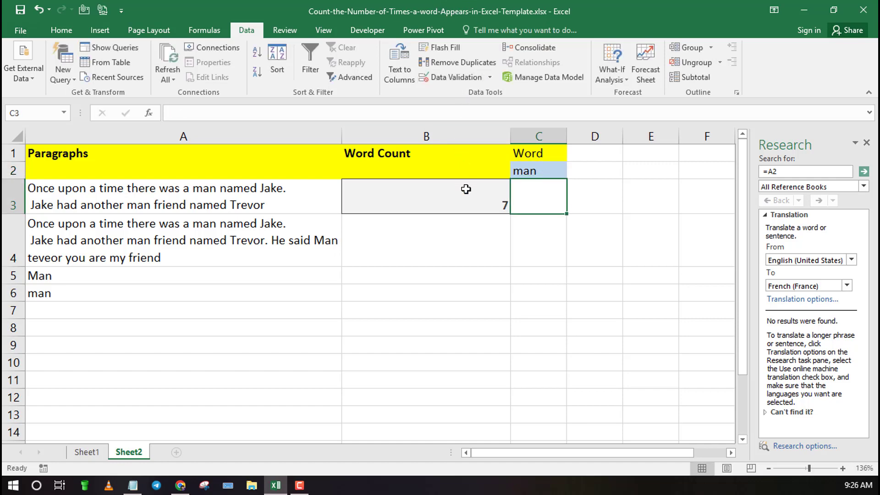
- Confirm B3's formula still counts 7, then start deleting the search word in C2
{"action": "left_click", "coordinate": [464, 188]}
{"action": "double_click", "coordinate": [458, 186]}
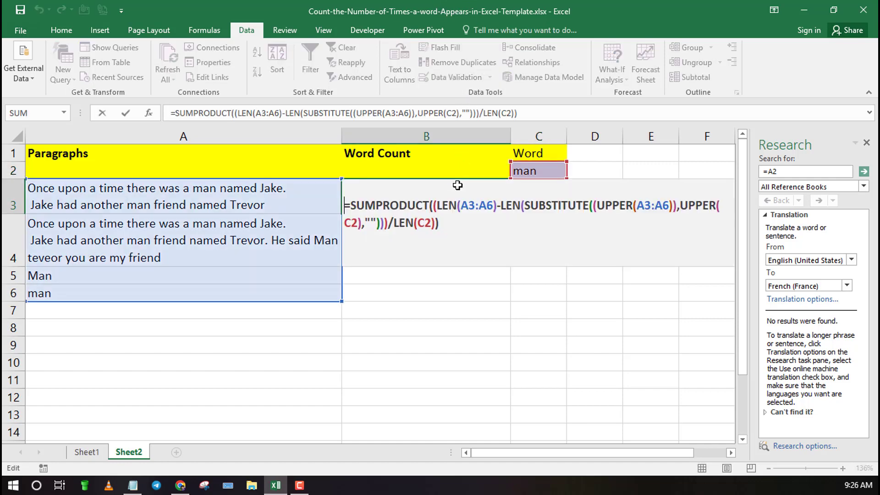
{"action": "key", "text": "Return"}
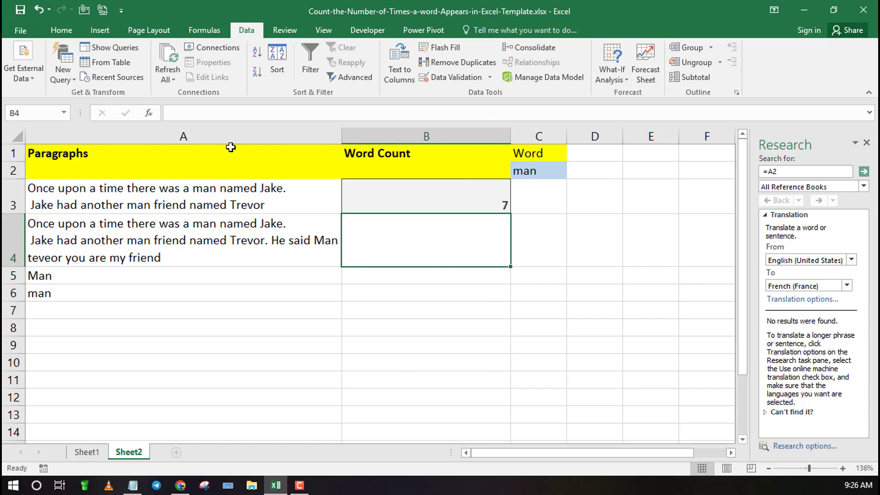
{"action": "double_click", "coordinate": [534, 170]}
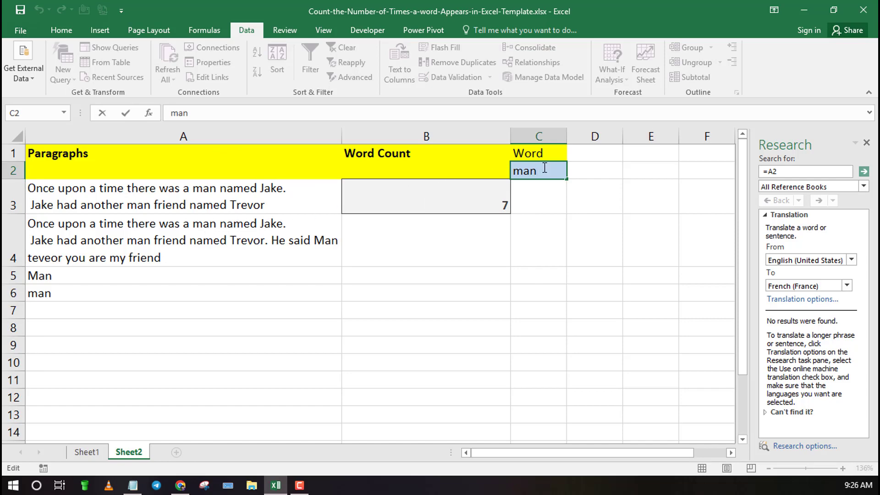
{"action": "key", "text": "BackSpace"}
{"action": "key", "text": "BackSpace"}
- Enter nam as the search word in C2, giving 4 partial matches, and reopen C2
{"action": "type", "text": "nam"}
{"action": "key", "text": "Return"}
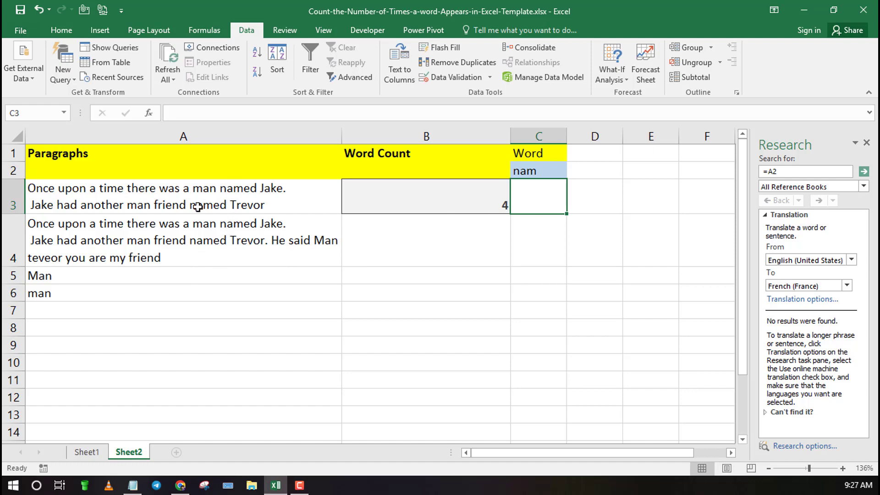
{"action": "left_click", "coordinate": [535, 170]}
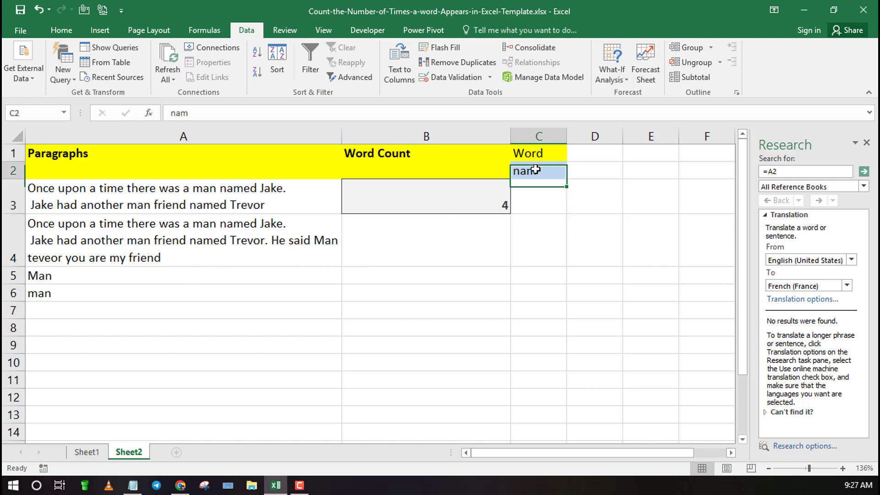
{"action": "double_click", "coordinate": [535, 170]}
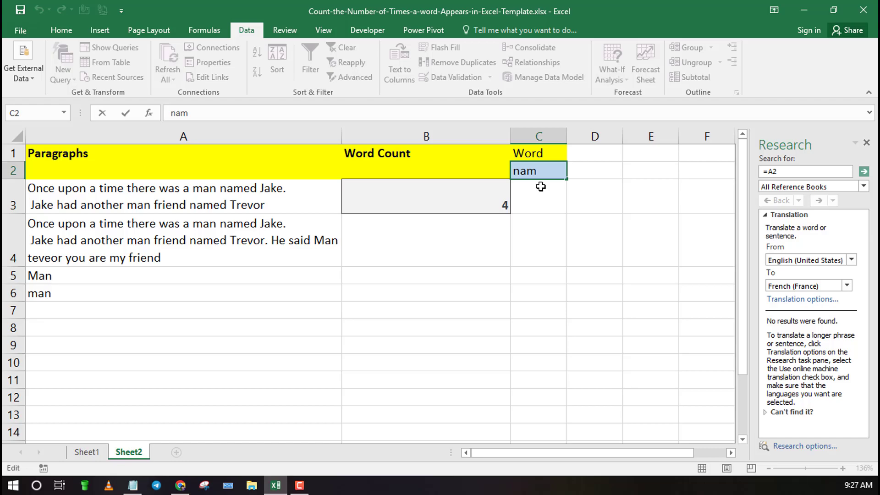